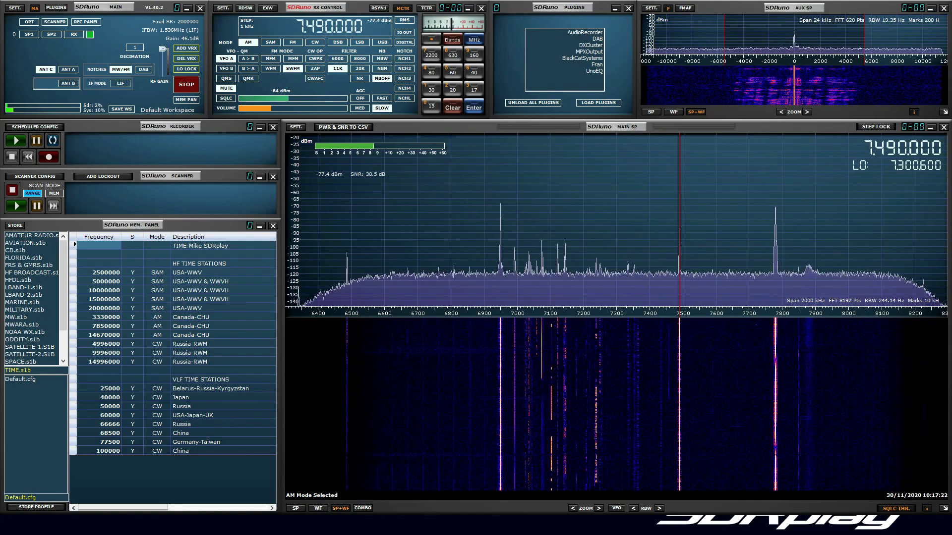
Hide and restore the memory/profile panel, then show the profile list's context menu
click(273, 226)
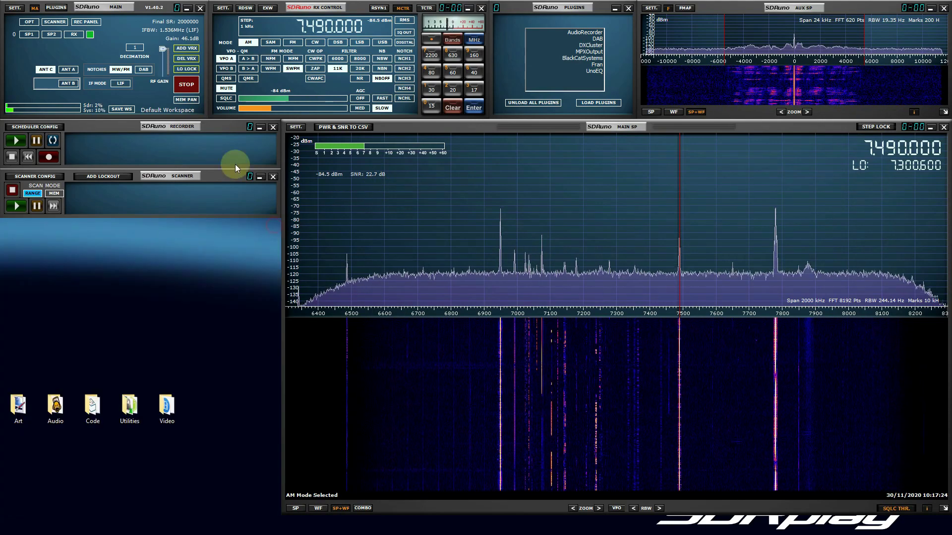
click(187, 100)
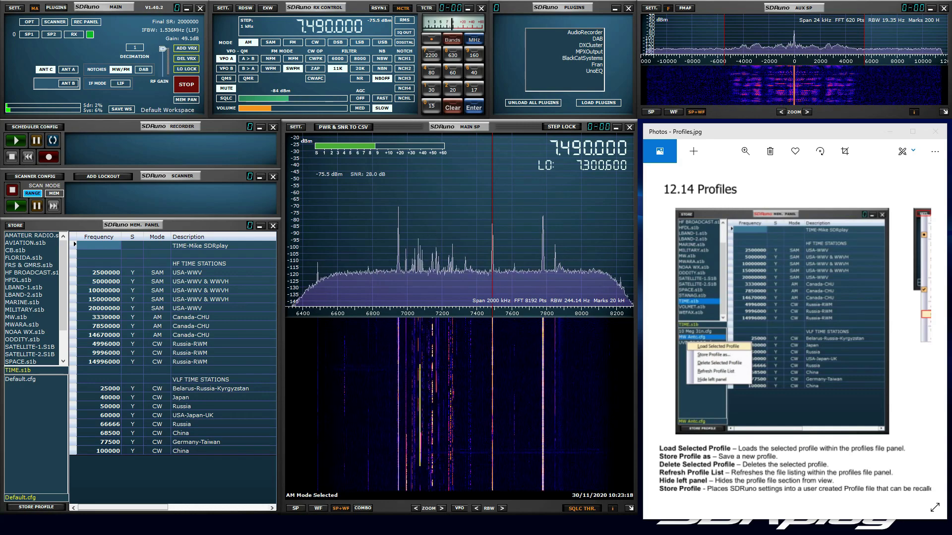
right_click(17, 398)
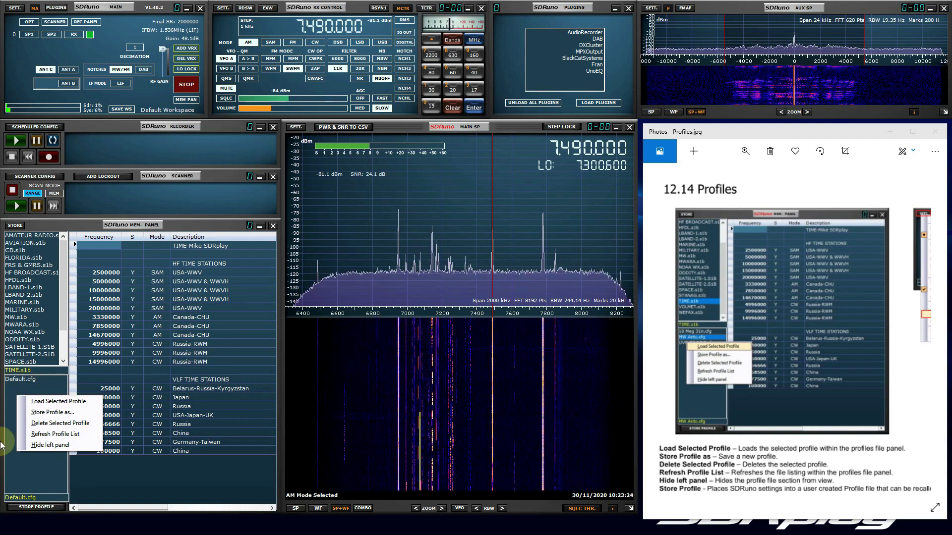
Bring up the profile commands for Default.cfg to load it
right_click(20, 388)
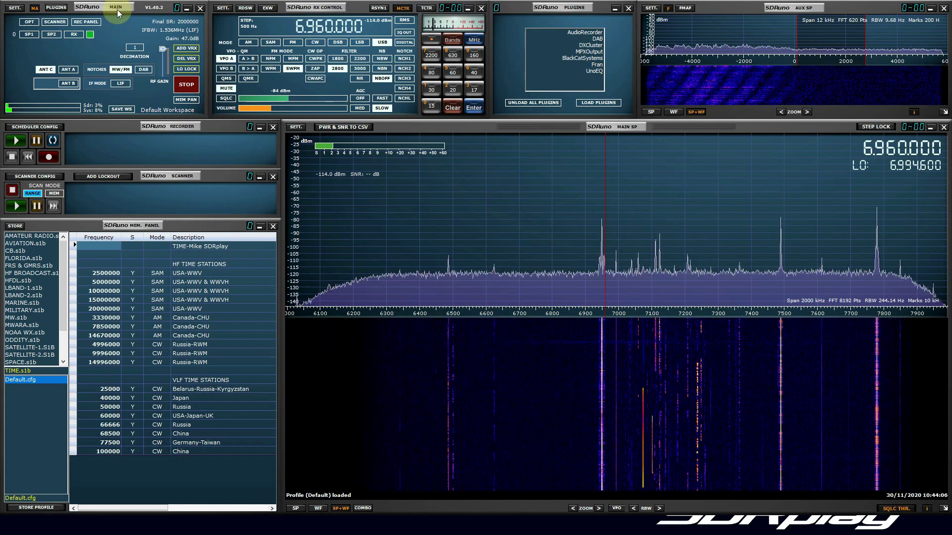
click(34, 8)
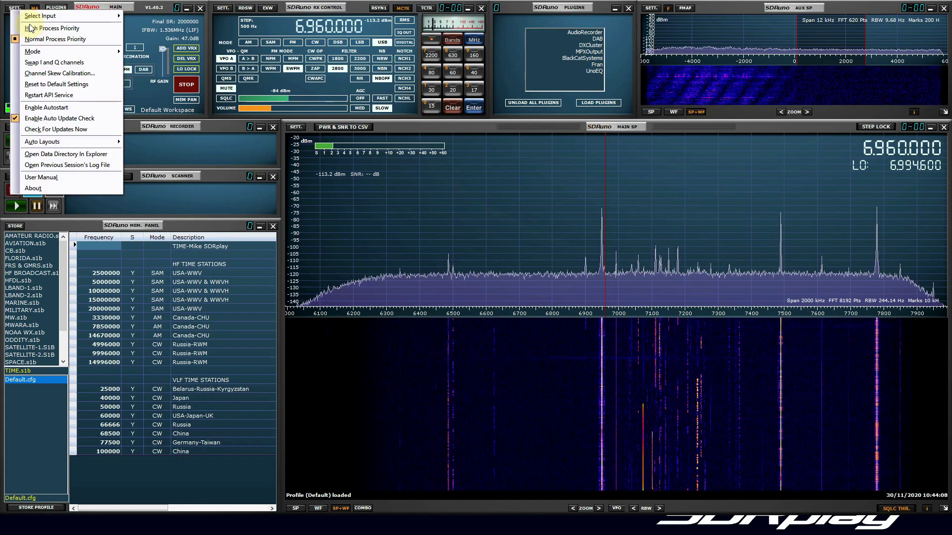
click(76, 157)
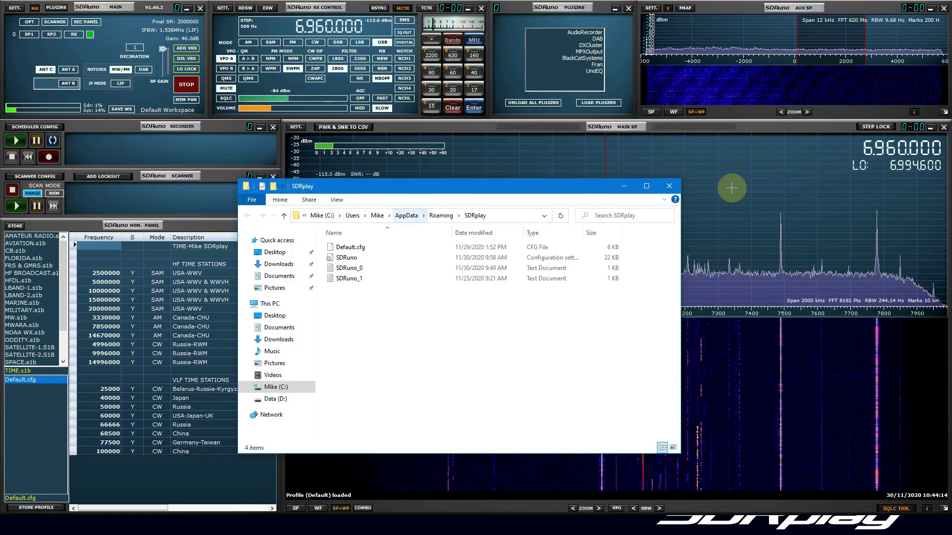
click(669, 187)
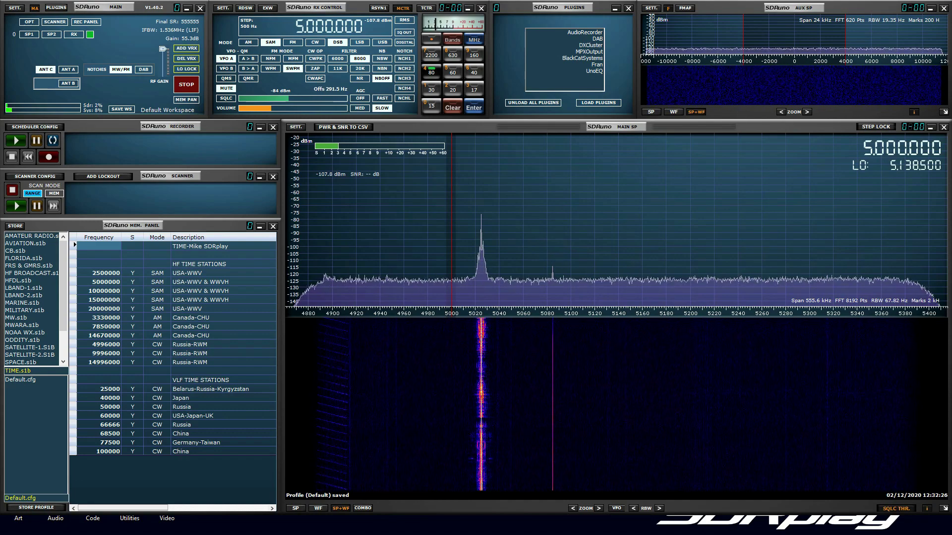
Retune to about 5106.5 kHz, then reload Default.cfg to return to 3.750 MHz DSB
click(578, 221)
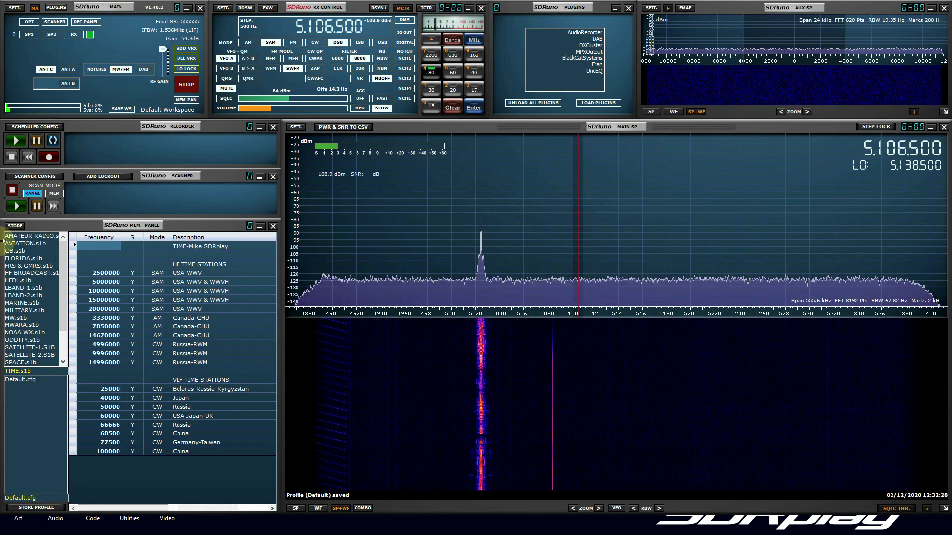
double_click(20, 381)
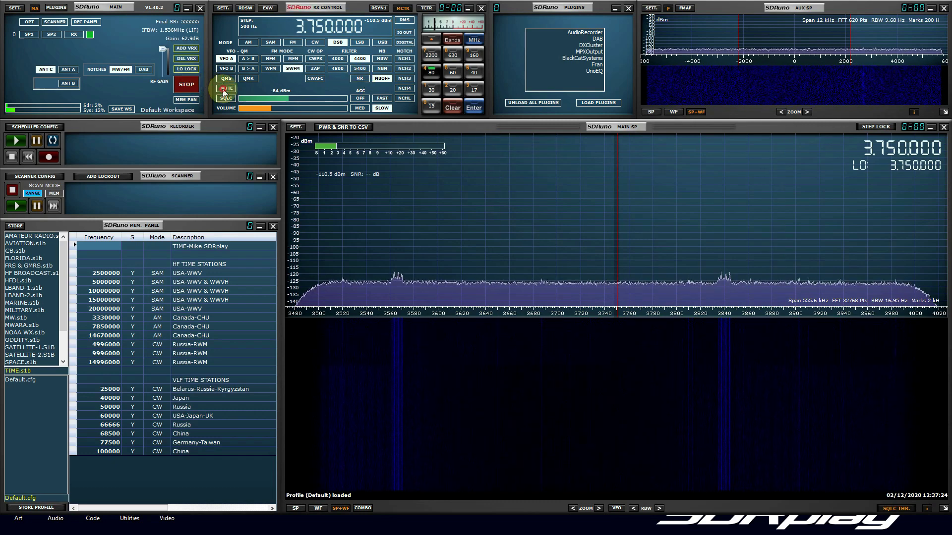
Tune the receiver to 330.000 kHz and switch to USB
text(330000)
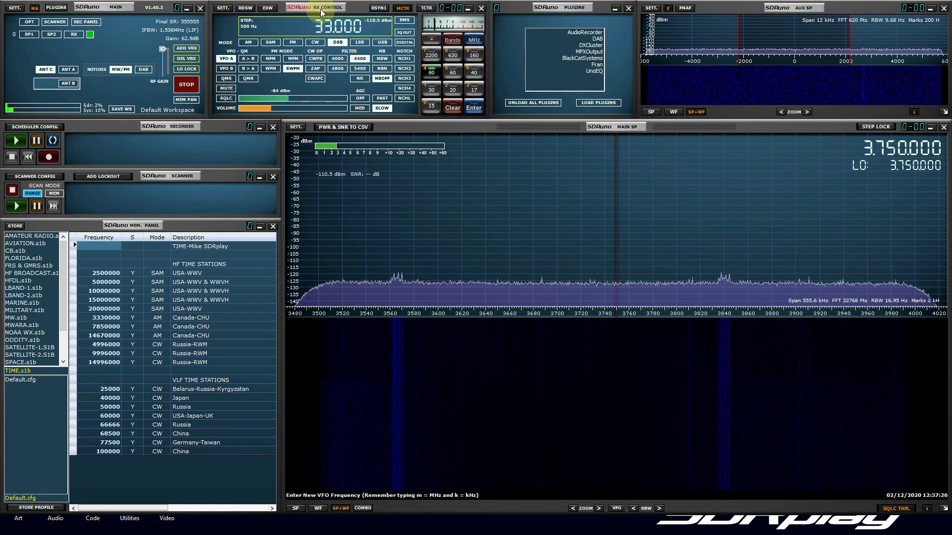
key(Return)
click(382, 43)
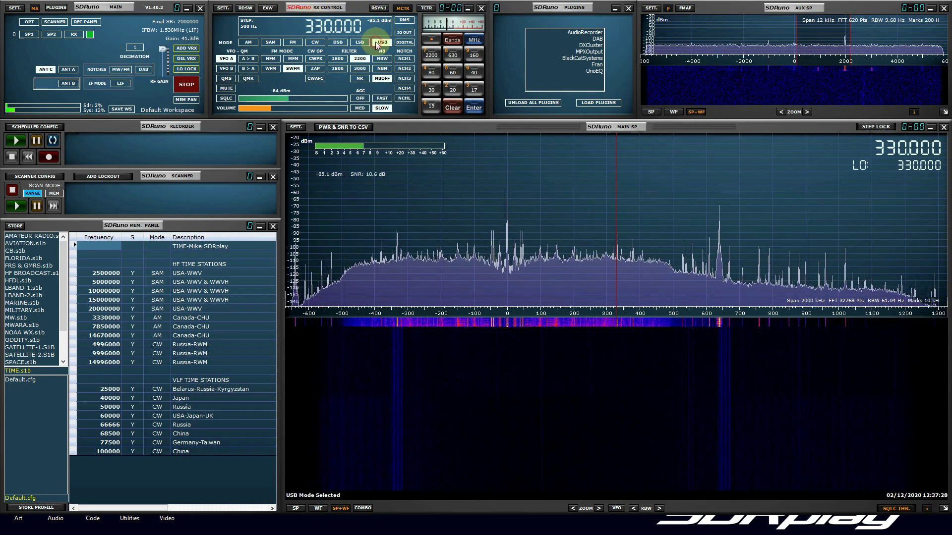
Enable noise reduction and rescale the main spectrum to about -56 to -116 dBm
click(296, 127)
drag(113, 4, 438, 243)
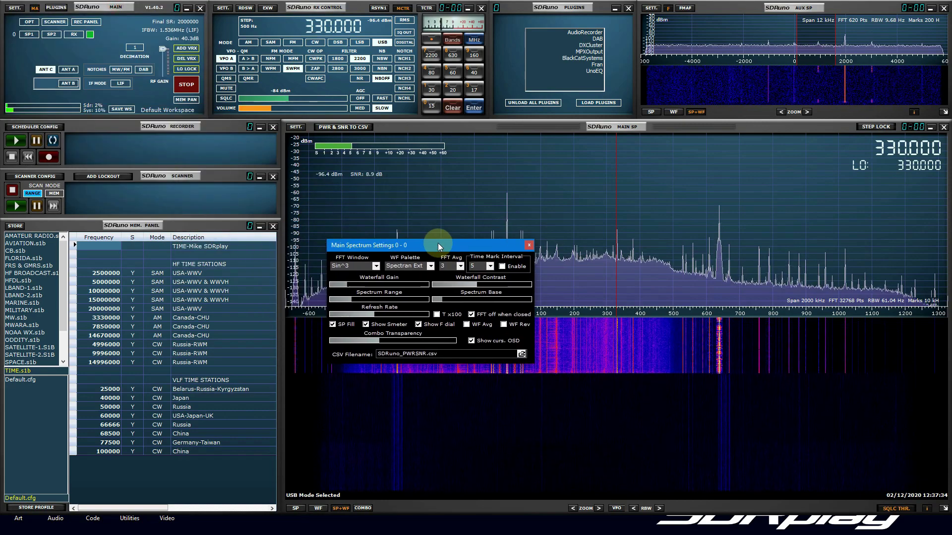
click(360, 78)
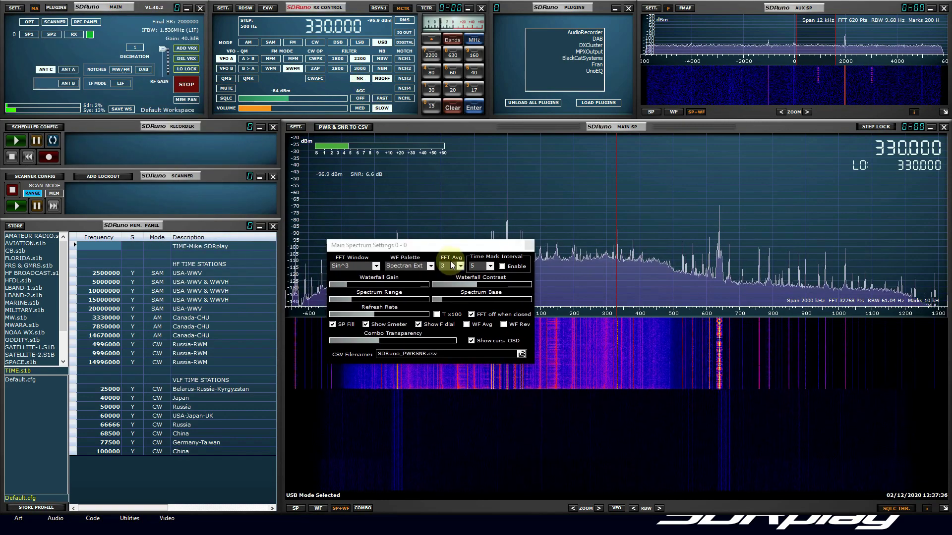
drag(453, 297, 457, 300)
drag(370, 299, 410, 314)
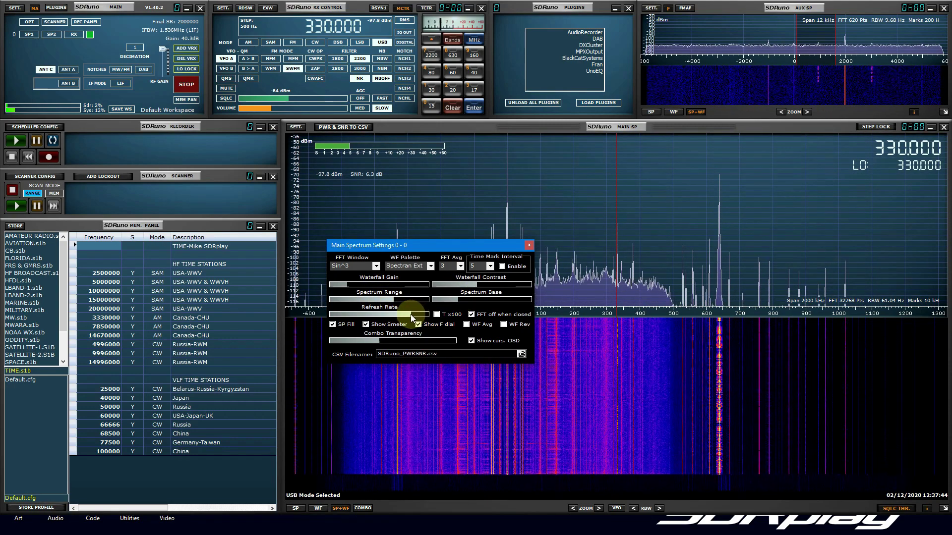
click(527, 246)
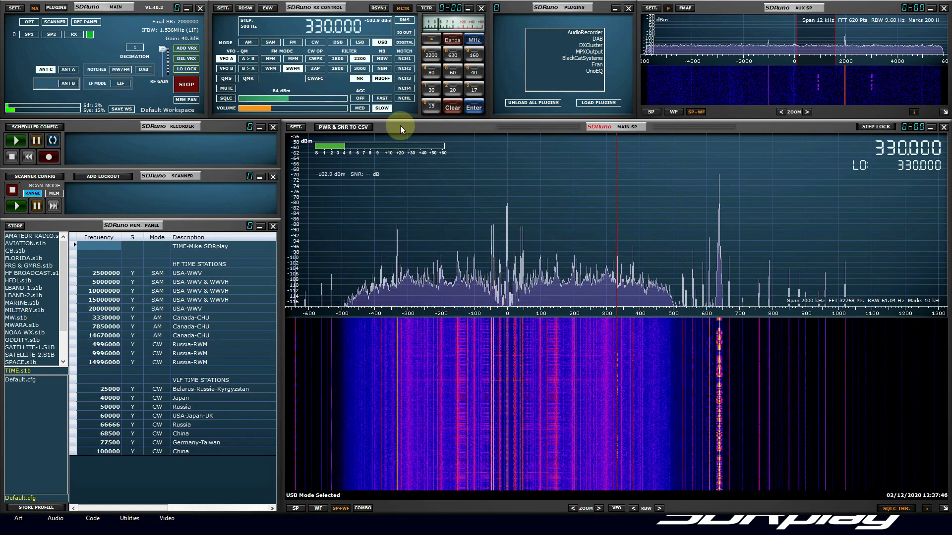
Raise the waterfall gain and contrast for brighter colours
click(296, 127)
drag(347, 284, 349, 285)
drag(488, 286, 498, 286)
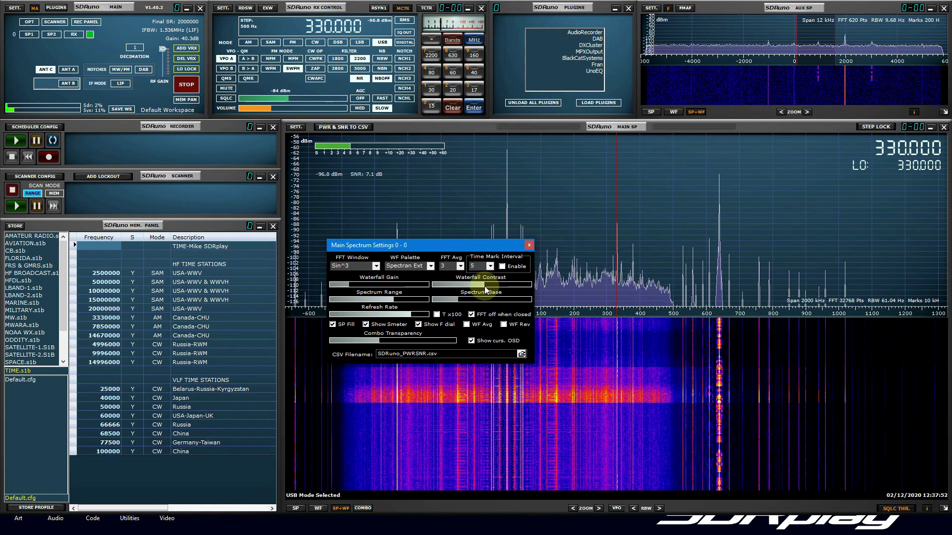
click(529, 245)
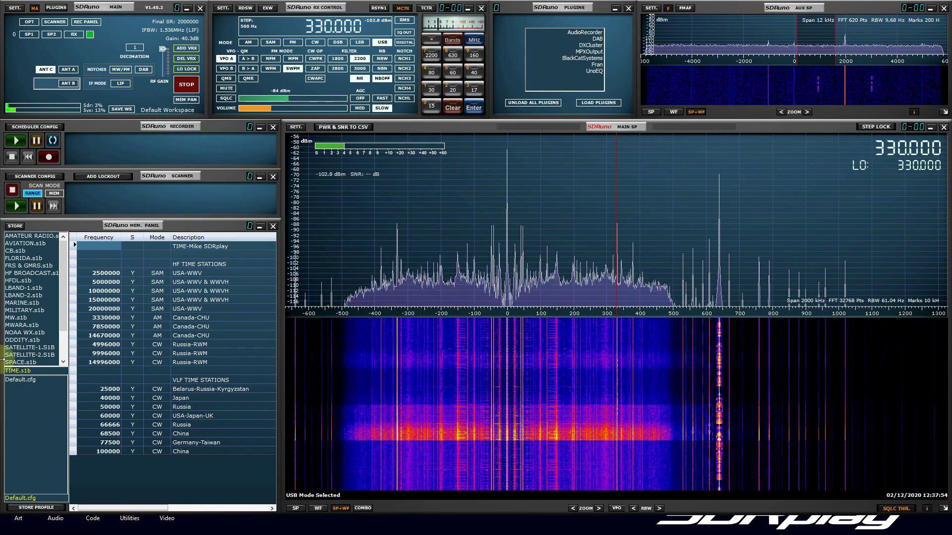
Store the current 330 kHz USB setup as a new profile named NDB
right_click(24, 394)
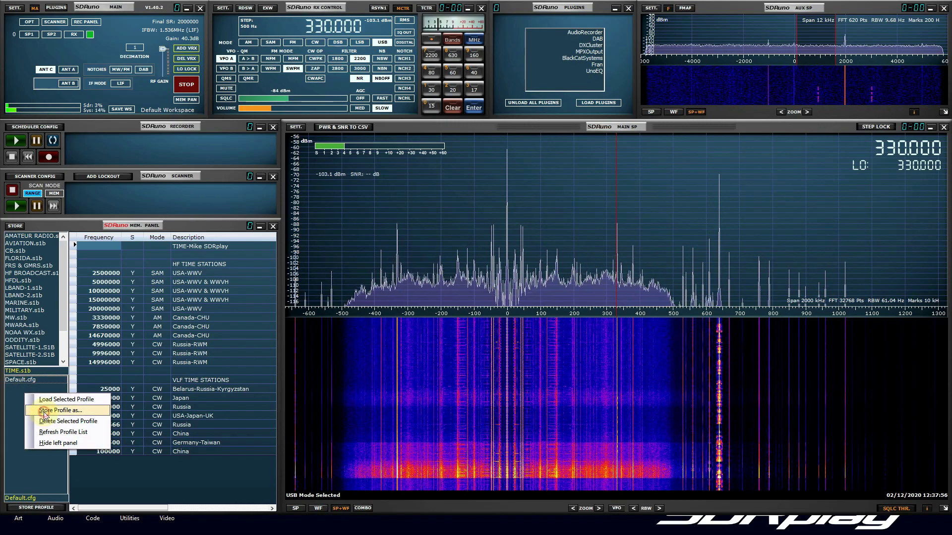
click(43, 411)
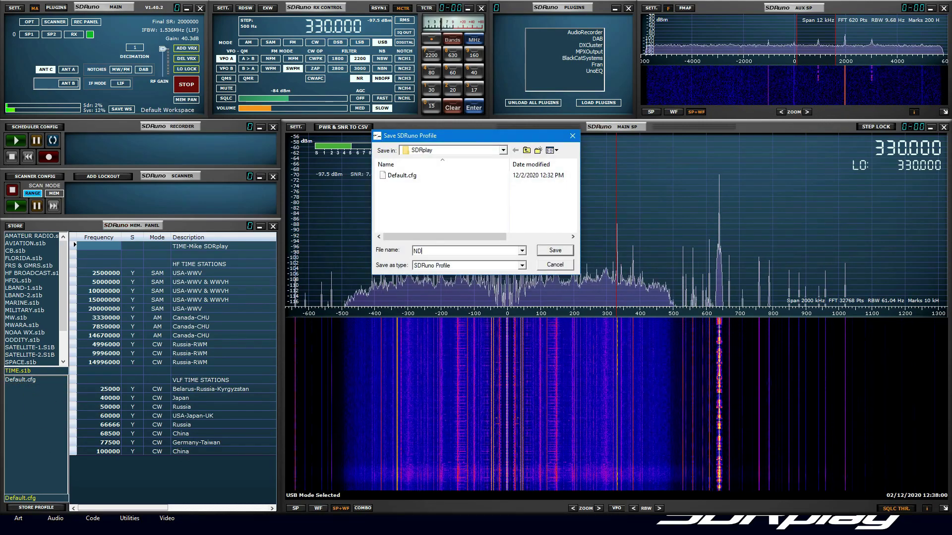
key(Return)
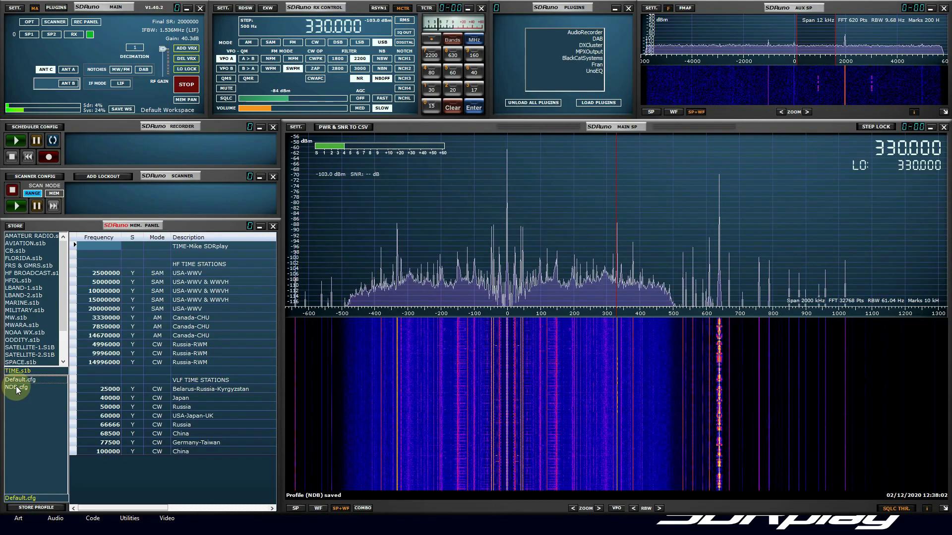
Load NDB.cfg at 330 kHz USB and narrow the receive filter to about 1448 Hz
click(21, 382)
double_click(20, 380)
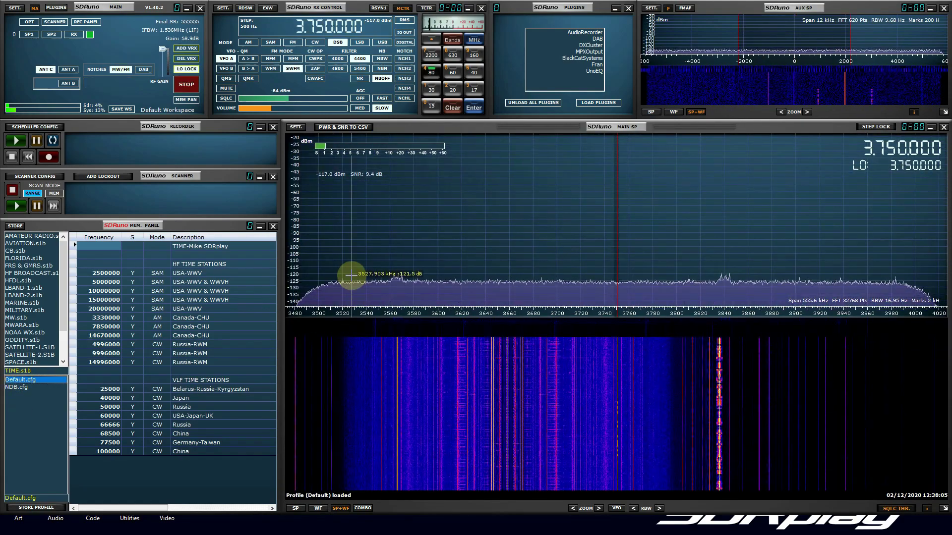
double_click(15, 388)
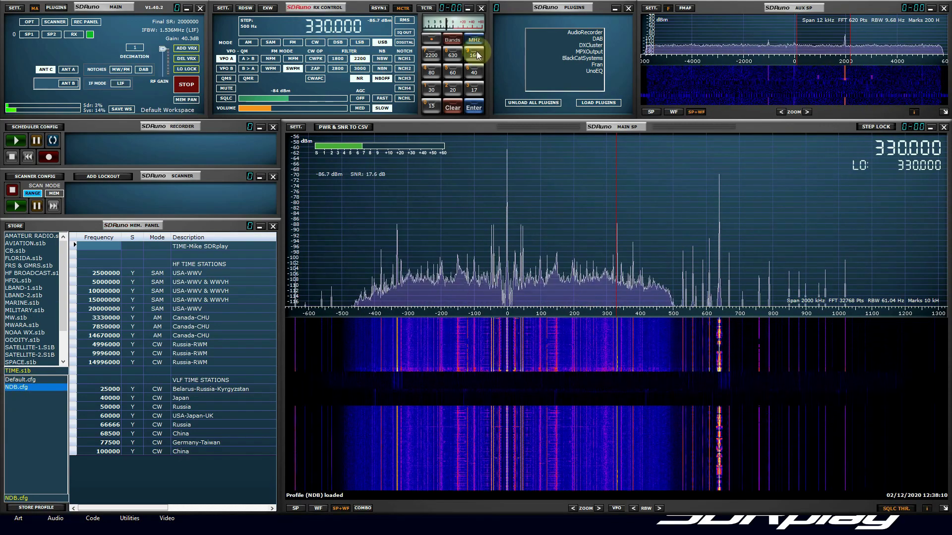
click(850, 32)
drag(851, 31, 833, 33)
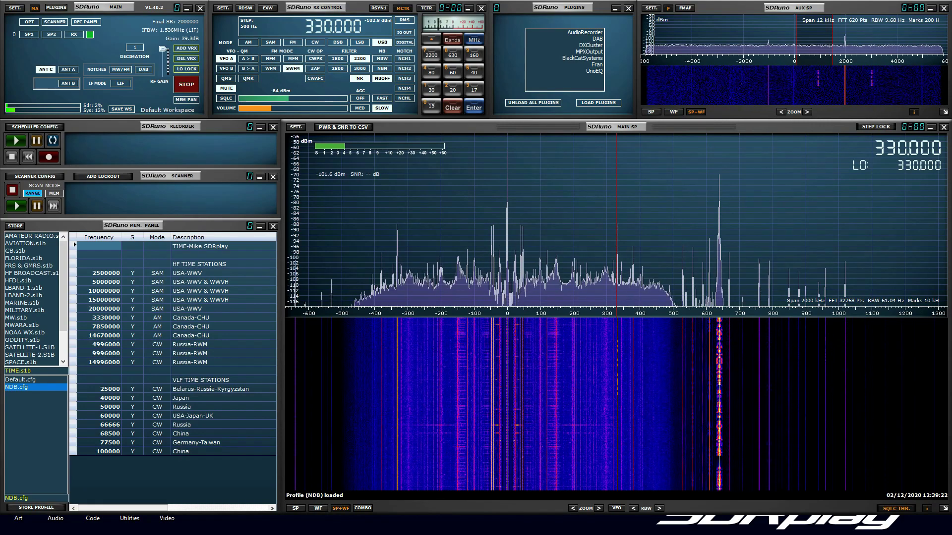
Reload Default.cfg, tune to 4.625 MHz in USB, and zoom the span in
click(17, 379)
double_click(17, 381)
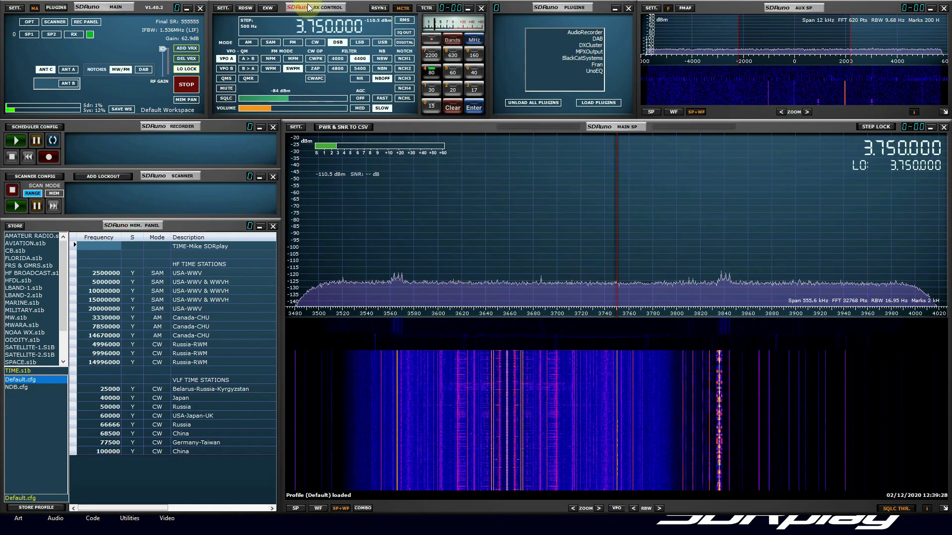
text(4.625)
key(Return)
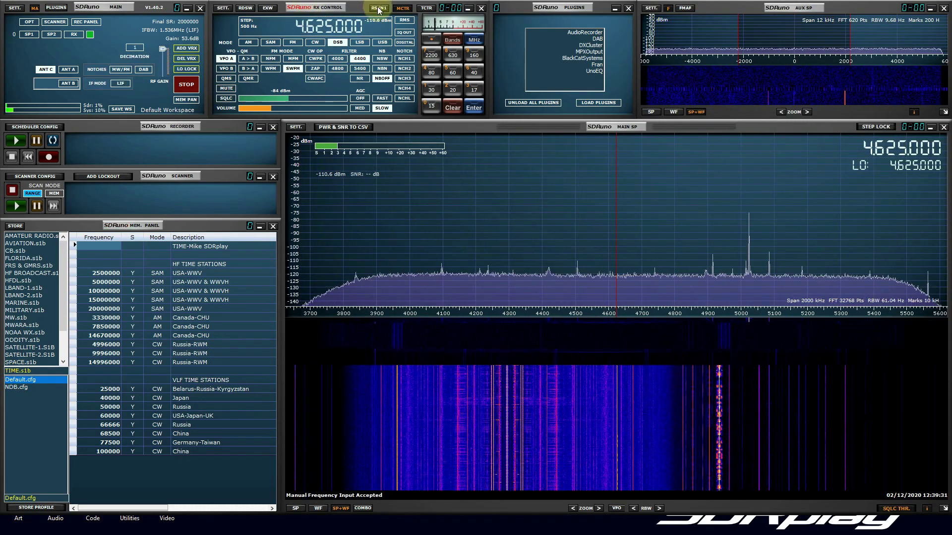
click(383, 42)
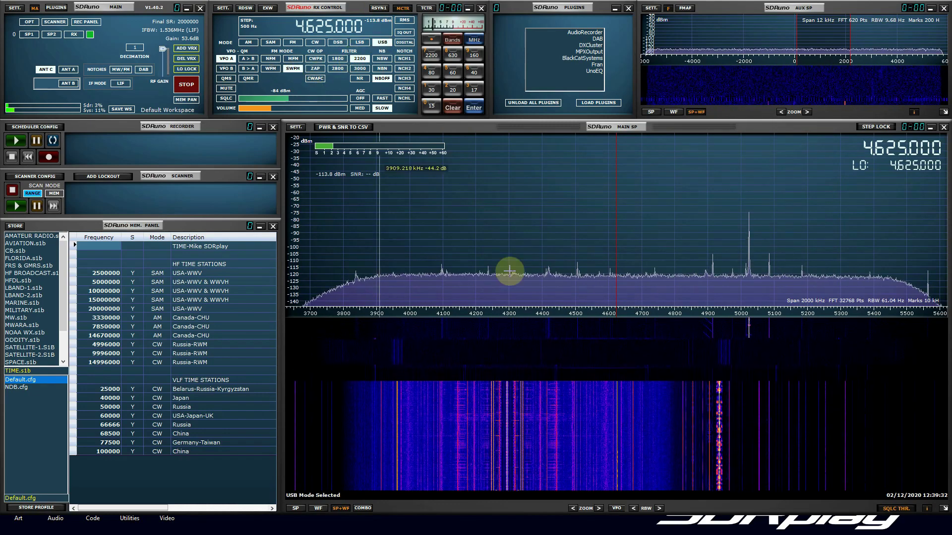
click(122, 69)
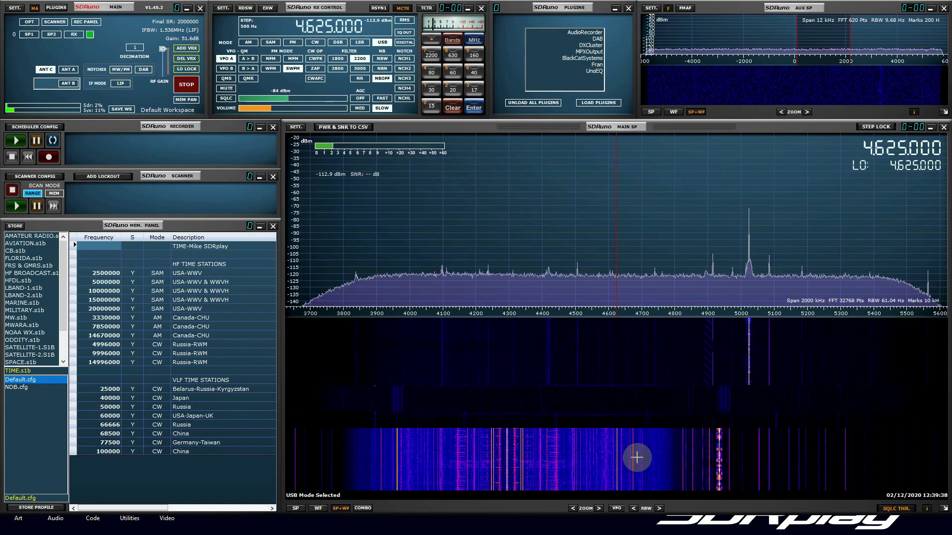
Zoom the spectrum to a 62.5 kHz span and raise the waterfall gain
click(599, 508)
click(598, 508)
click(598, 508)
click(598, 508)
click(598, 509)
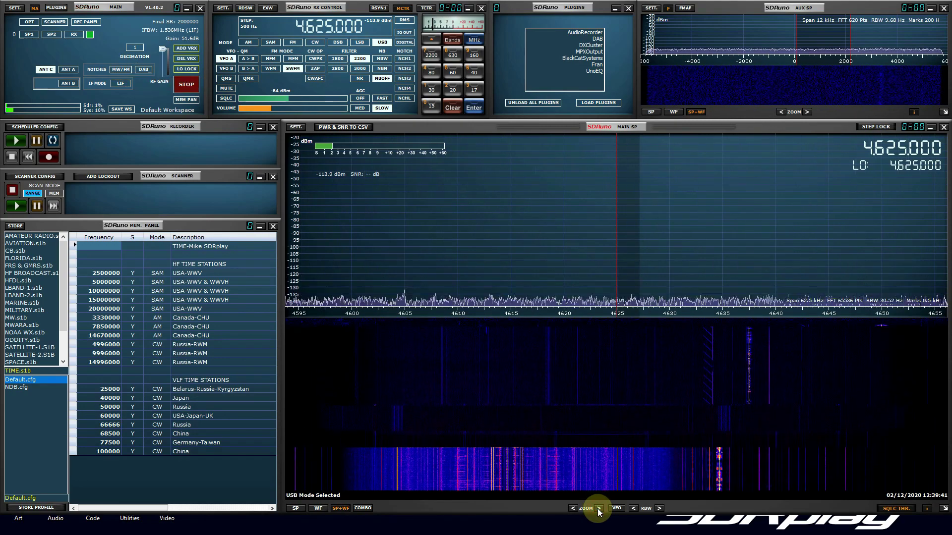
click(296, 127)
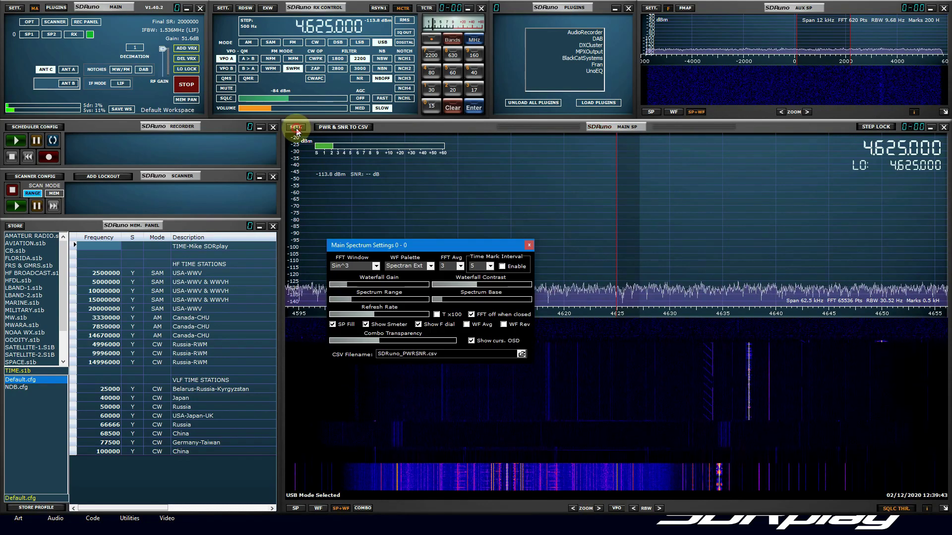
click(373, 285)
click(529, 245)
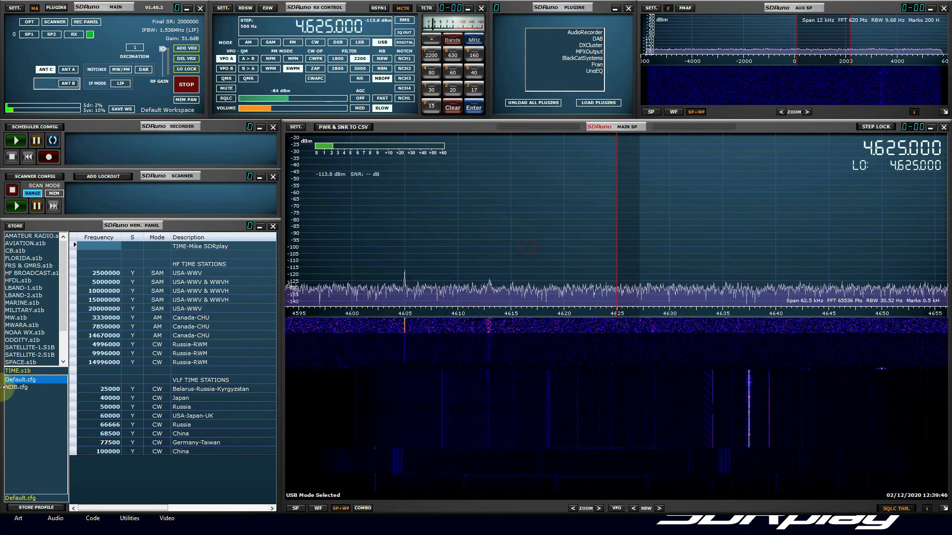
Store the 4.625 MHz USB setup as a new profile named UVB-76
right_click(18, 397)
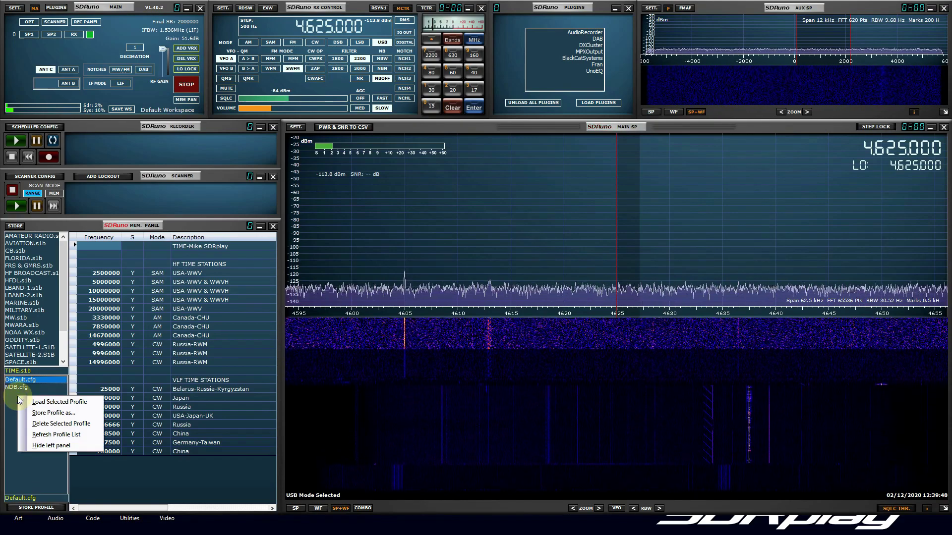
click(55, 414)
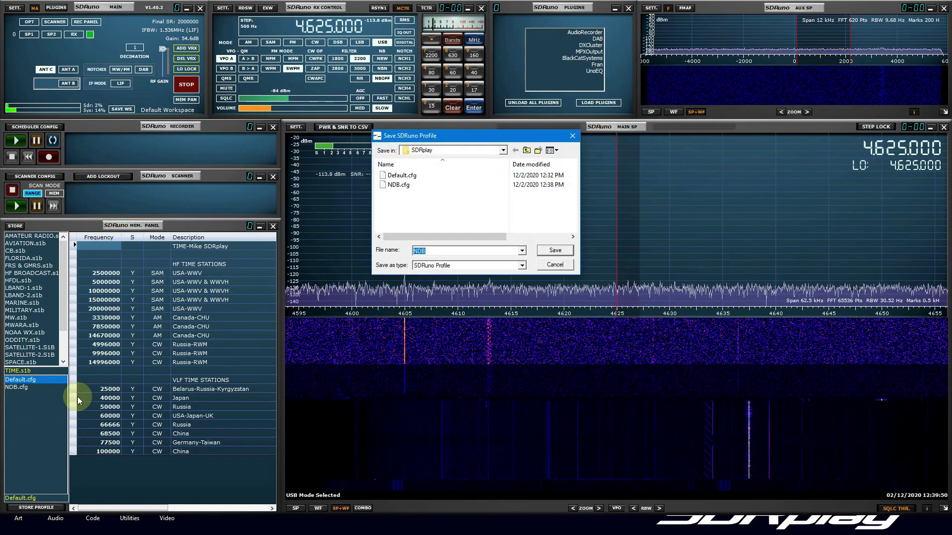
text(UV)
text(B-76)
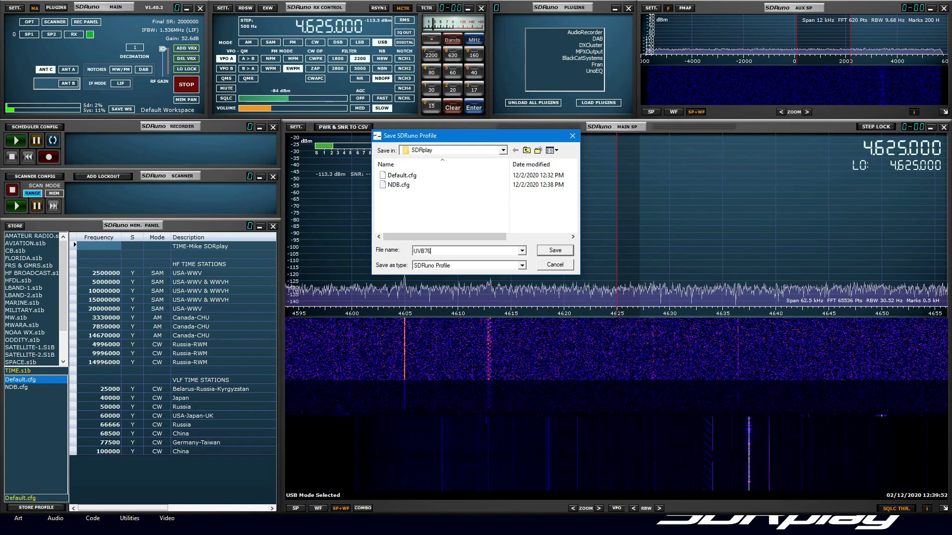
key(Return)
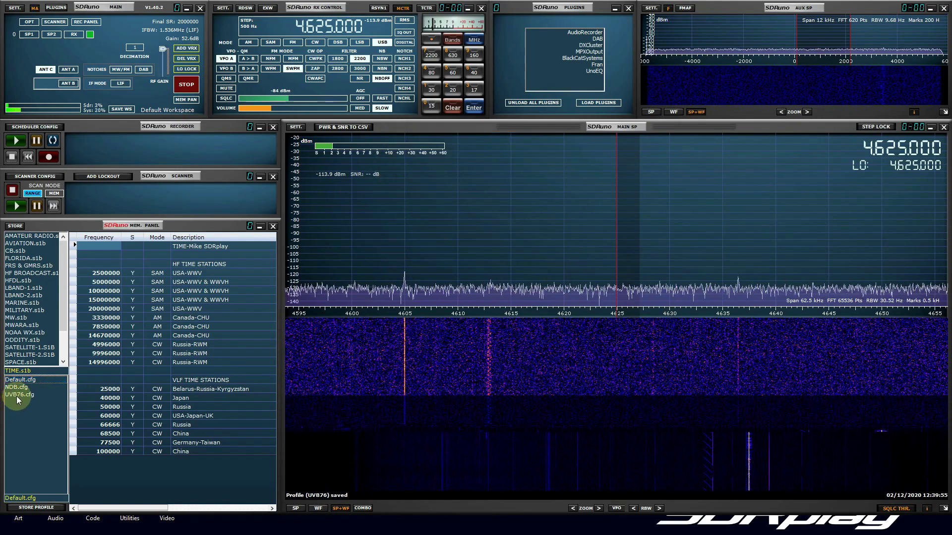
Load Default.cfg and then UVB76.cfg to check each saved profile
double_click(21, 382)
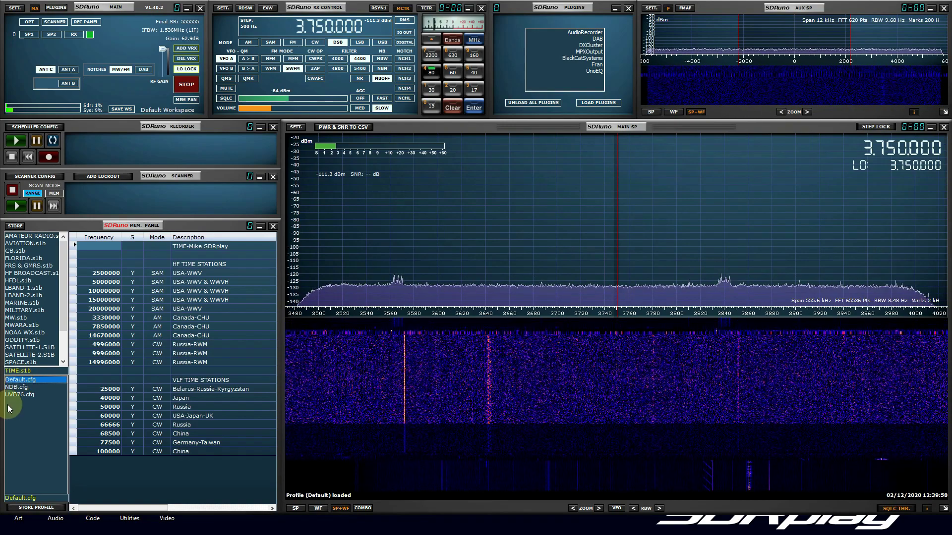
double_click(10, 395)
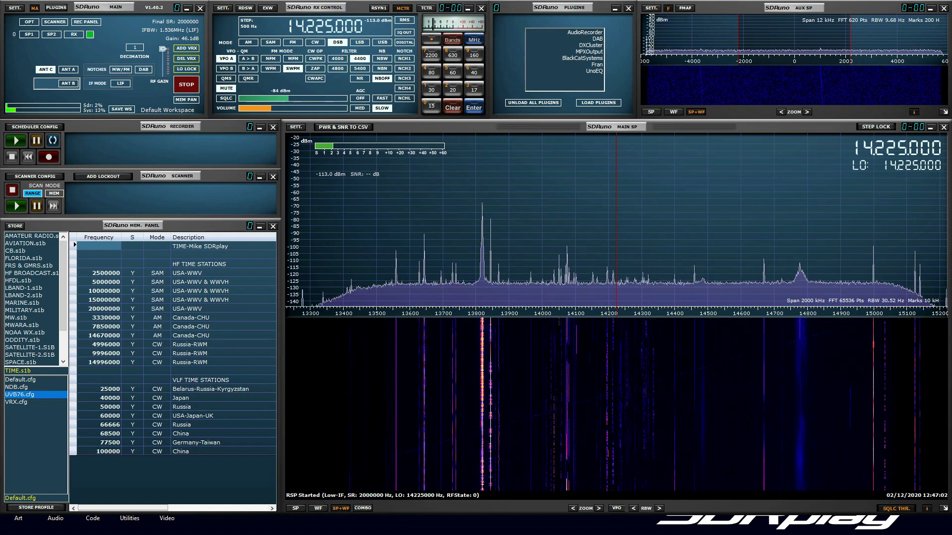
Switch to the 2 VRX workspace and stop the receiver
click(128, 110)
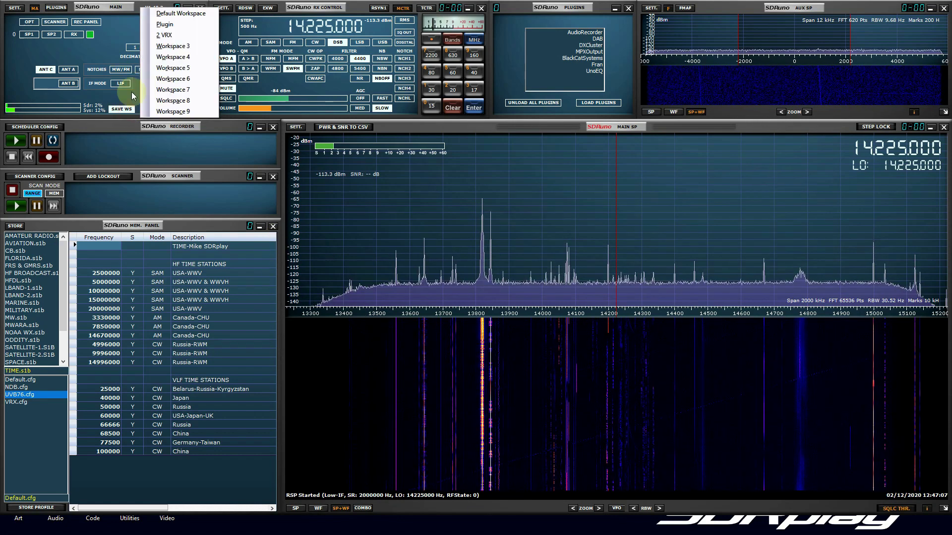
click(163, 35)
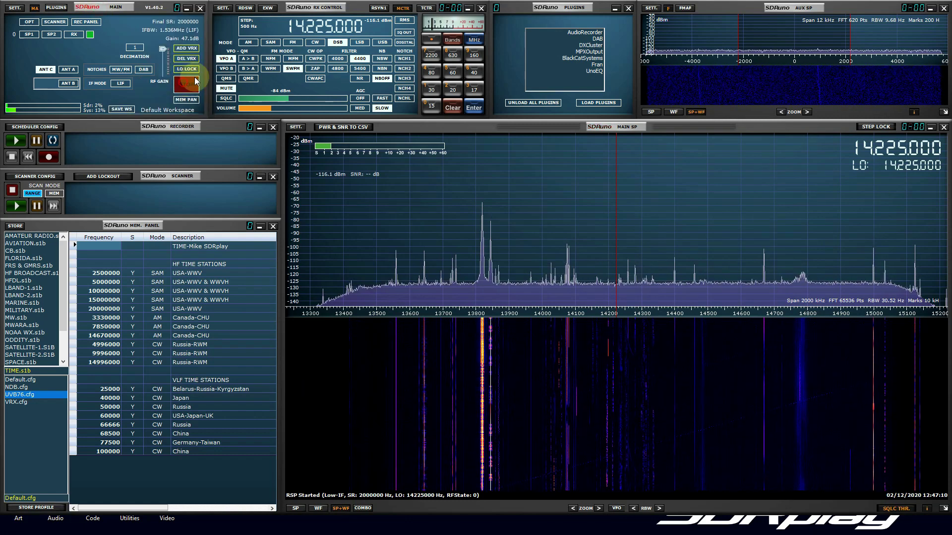
click(173, 83)
Add a second receiver at 14.230 MHz alongside 14.225 MHz in the 2 VRX workspace layout
click(178, 50)
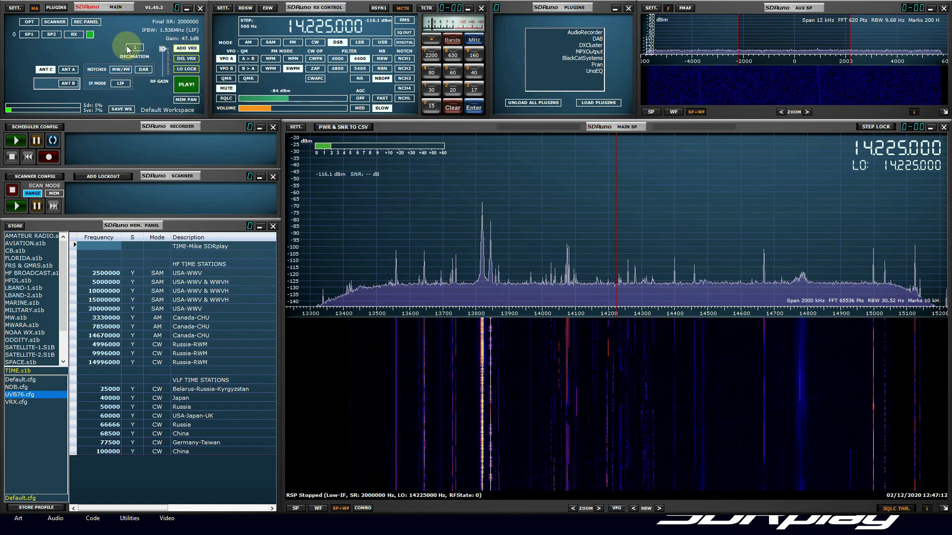
click(171, 110)
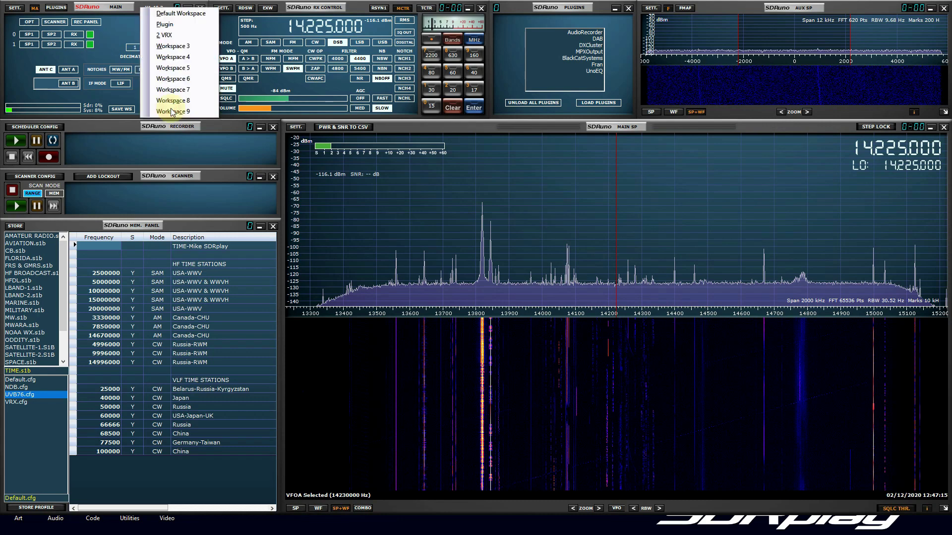
click(178, 35)
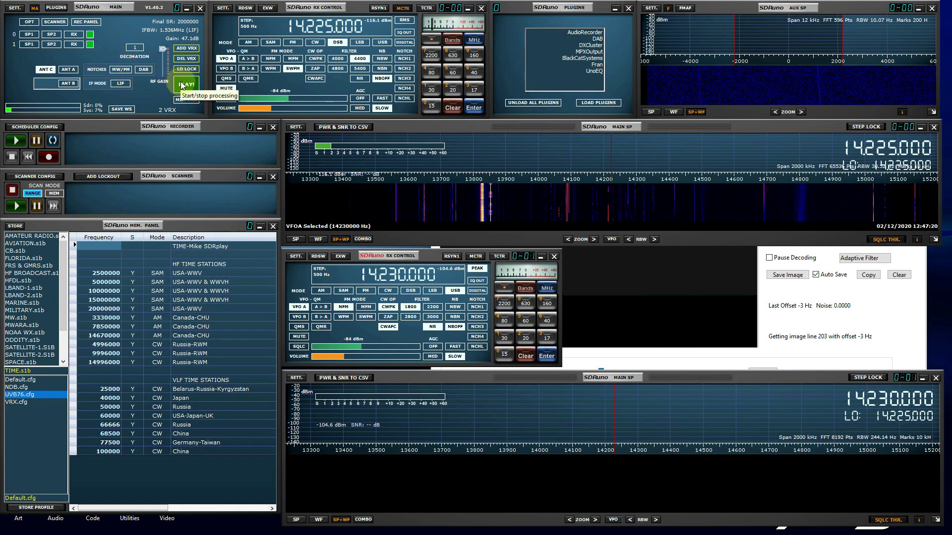
click(311, 14)
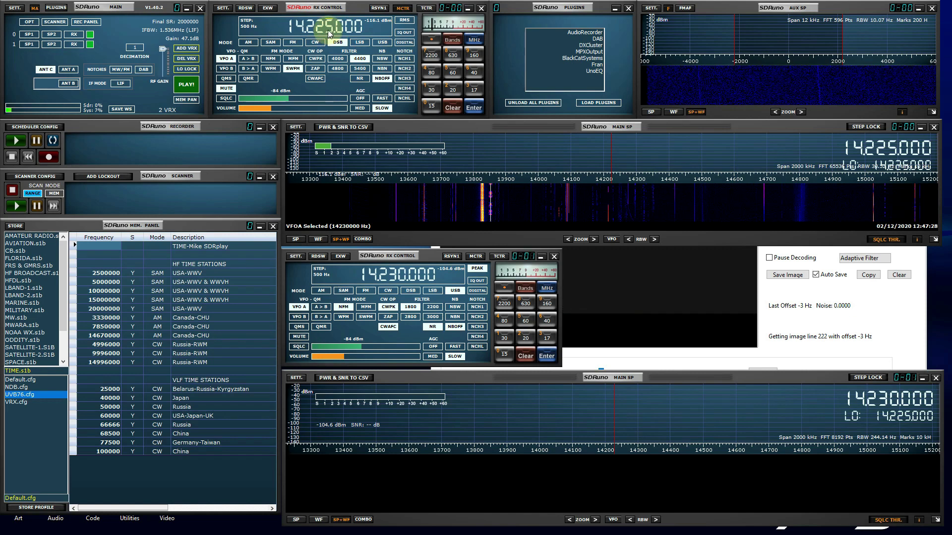
scroll(328, 29, up, 1)
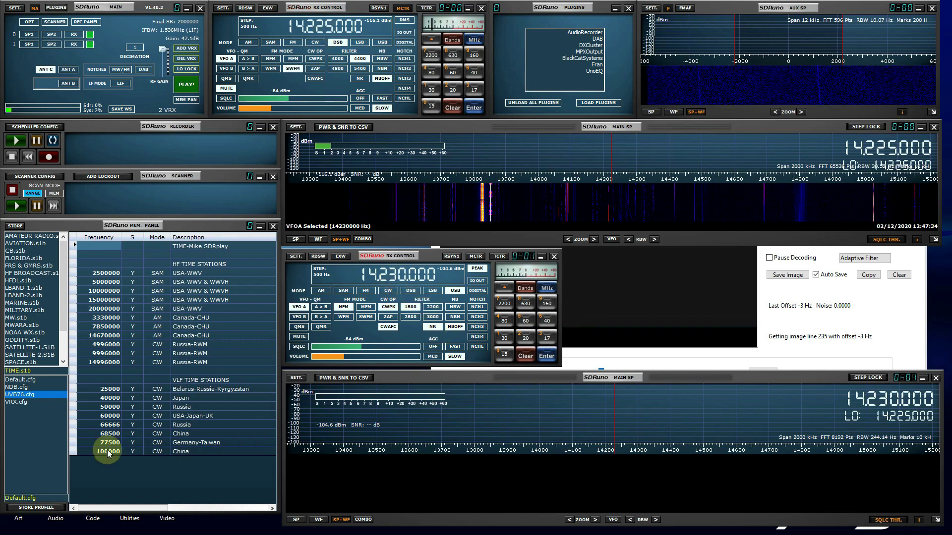
Check the audio output device on the OUT tab for both receivers
right_click(28, 411)
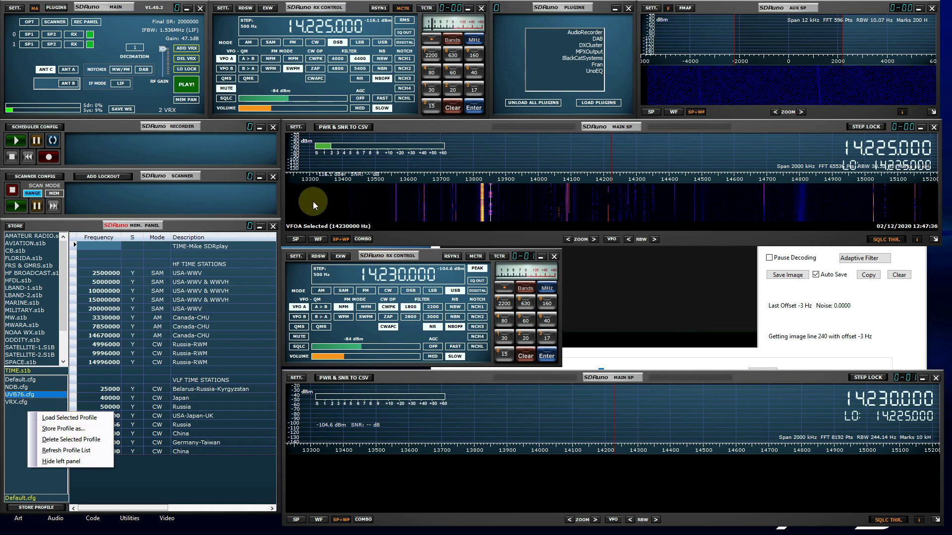
click(296, 256)
click(34, 19)
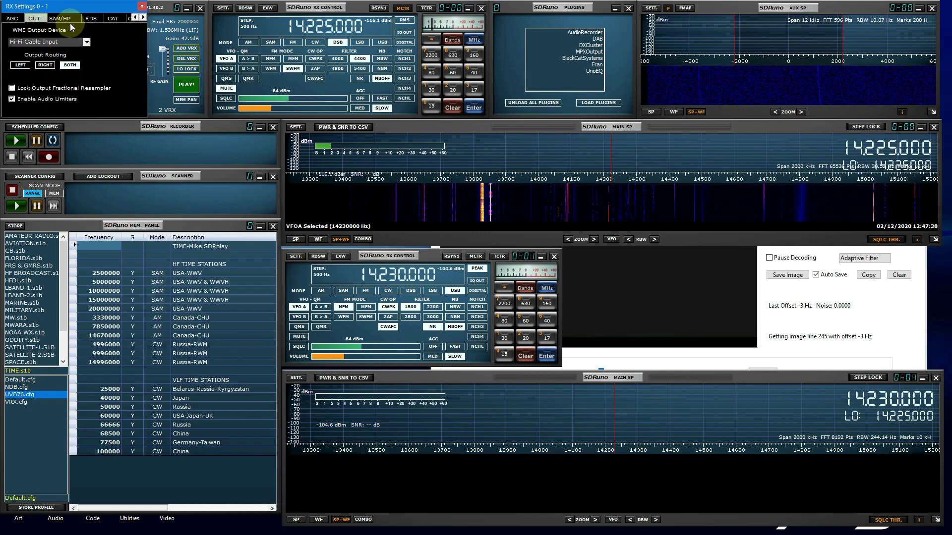
click(142, 6)
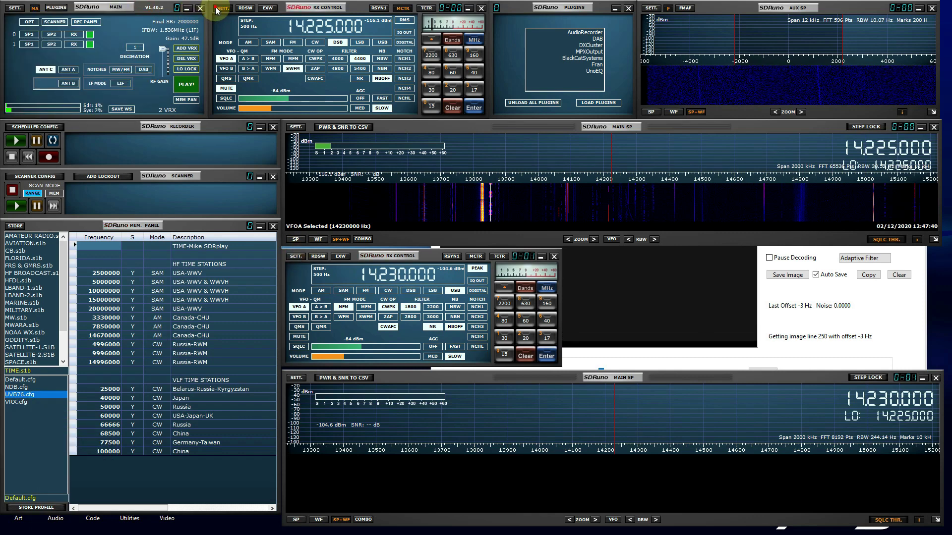
click(218, 9)
click(32, 43)
click(31, 52)
click(143, 6)
Store the two-receiver setup as the VRX profile, replacing the existing VRX.cfg
click(28, 402)
right_click(27, 402)
click(79, 415)
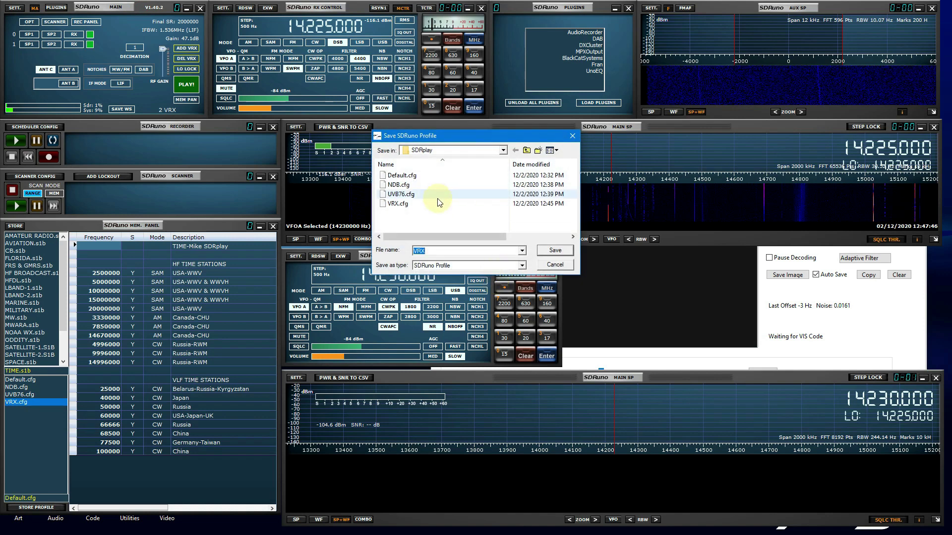
double_click(398, 203)
click(502, 278)
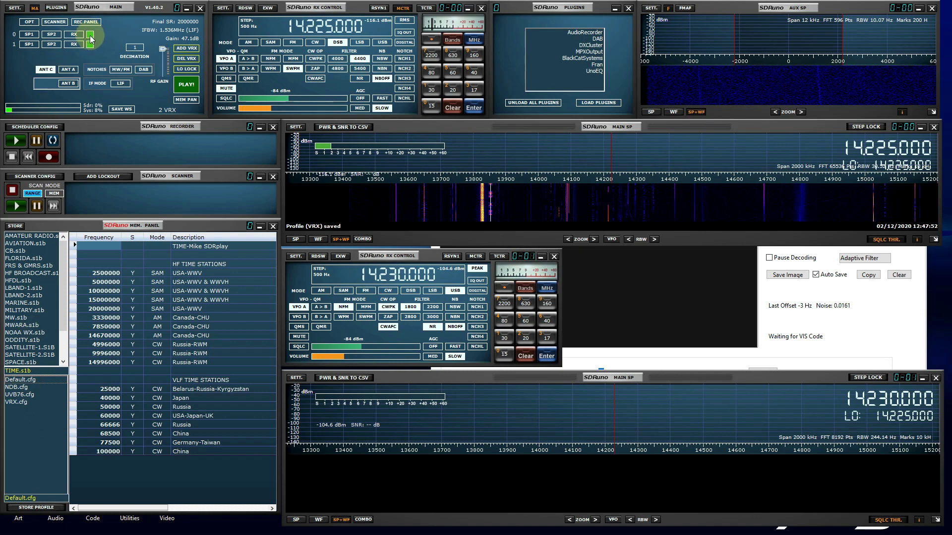
Load Default.cfg, accept the receiver-count warning, and delete the second receiver
double_click(21, 380)
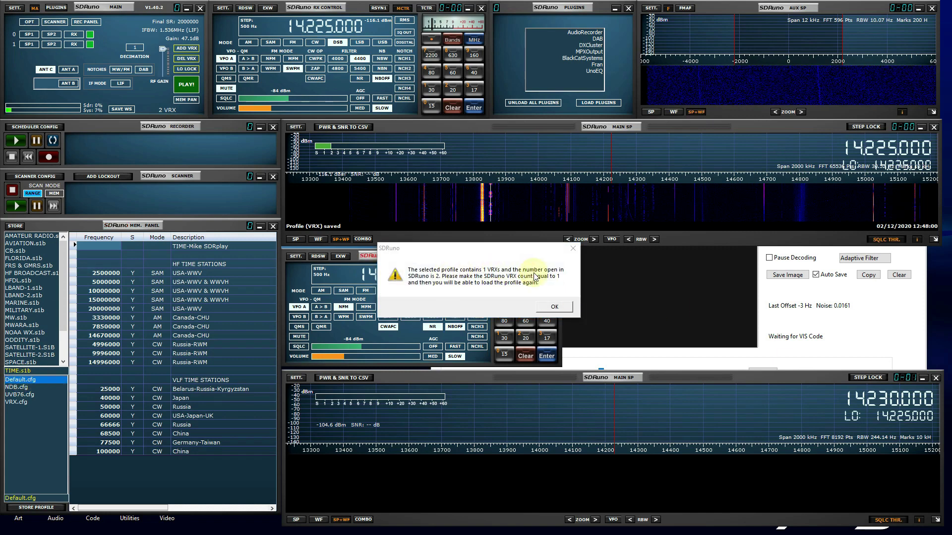
click(554, 308)
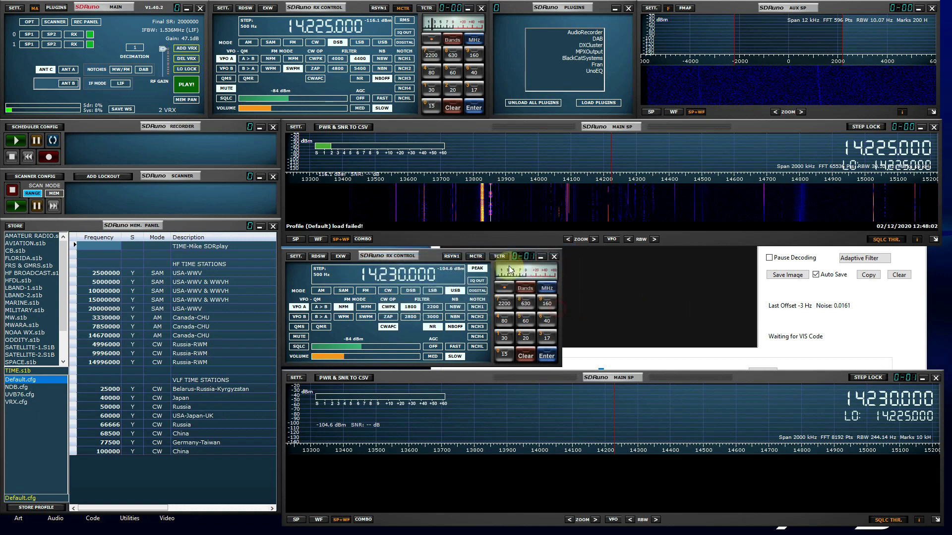
click(90, 44)
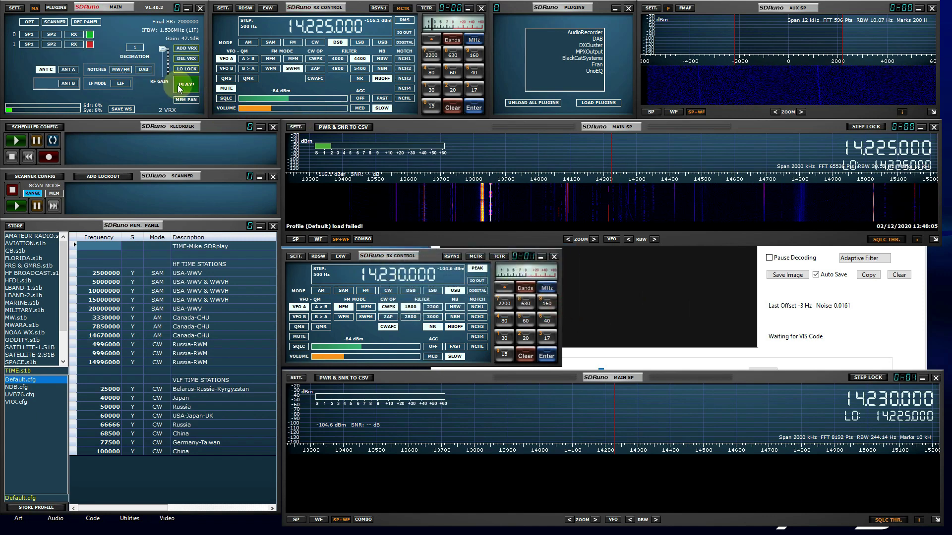
click(187, 59)
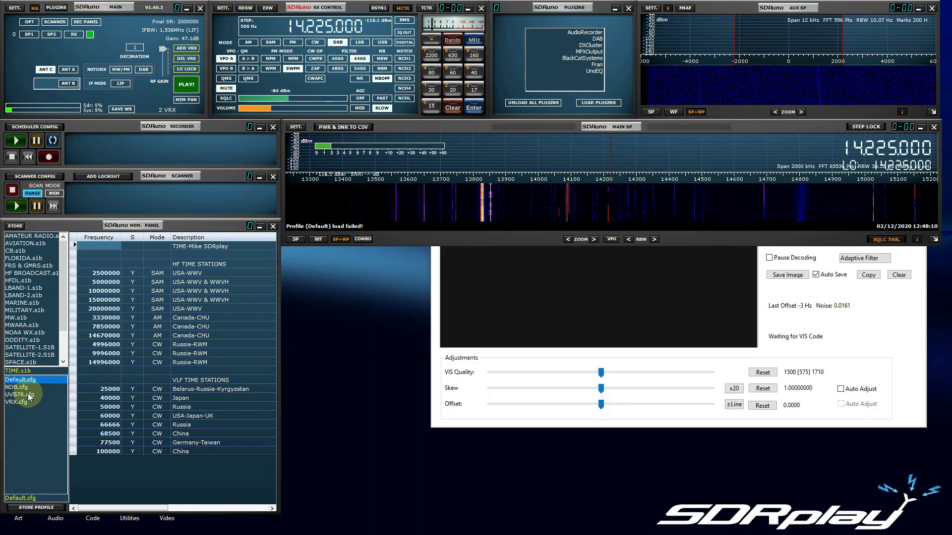
Reload the Default profile and start receiving on 3.750 MHz
double_click(21, 380)
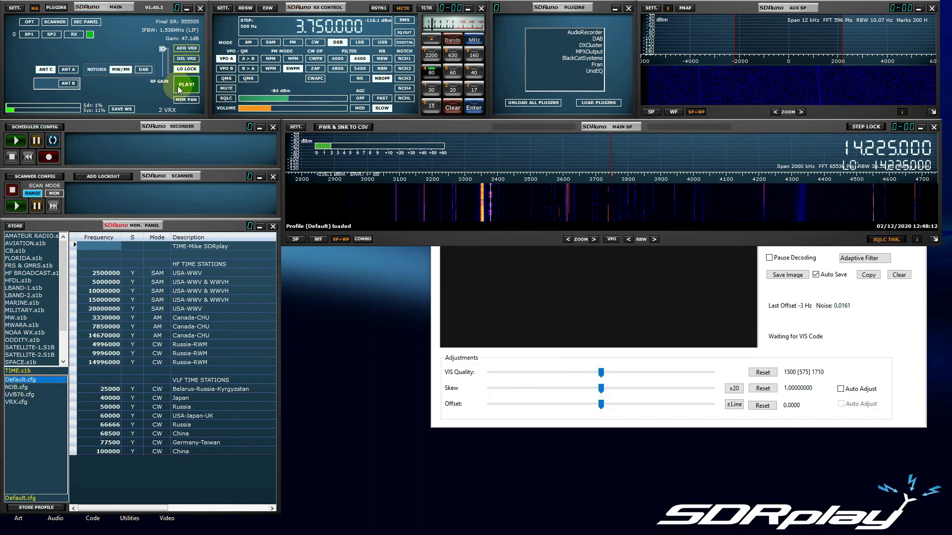
click(179, 90)
click(24, 379)
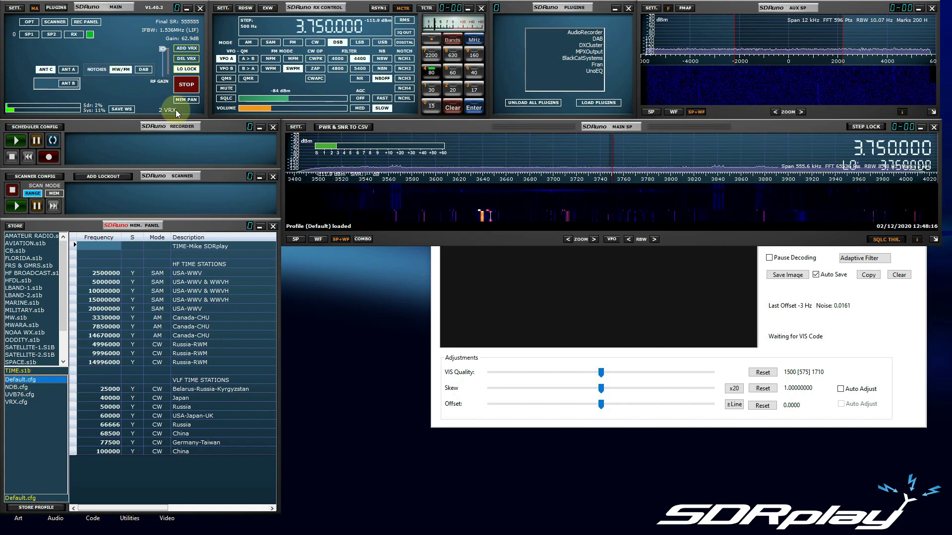
Switch to the Default Workspace layout and stop the radio
click(177, 8)
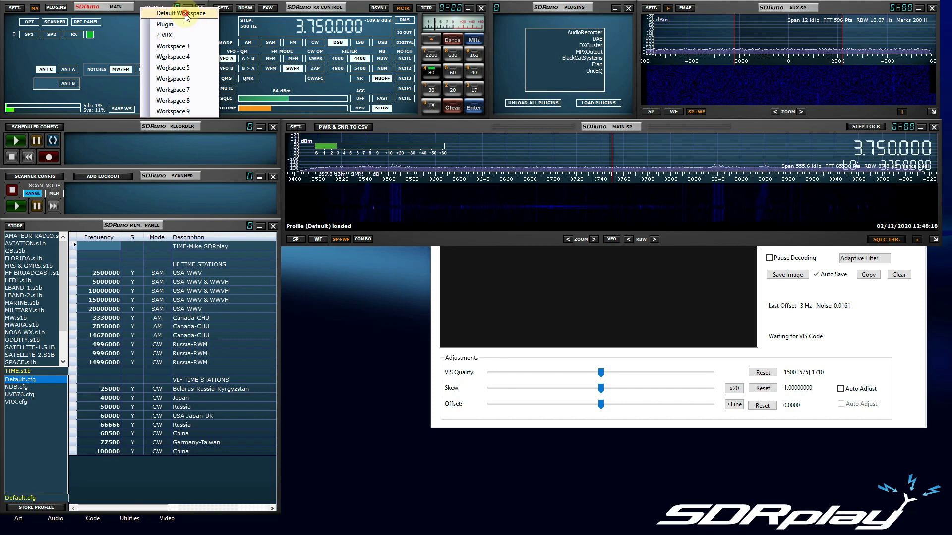
click(186, 14)
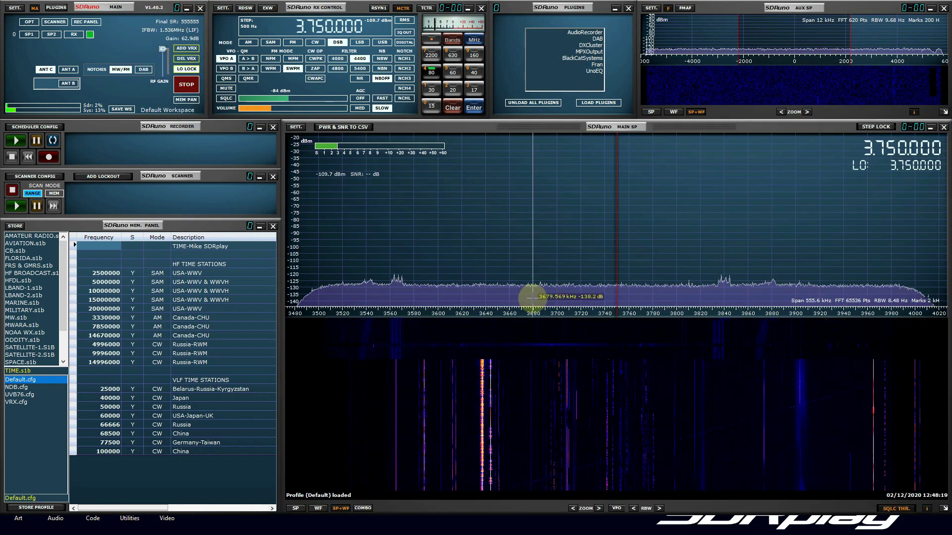
click(191, 82)
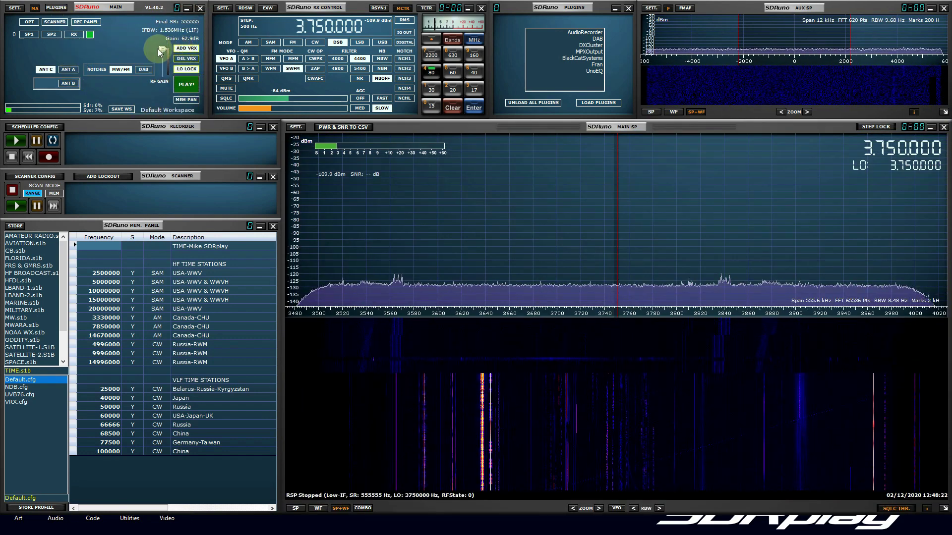
Add a second receiver, switch to the 2 VRX layout, and load VRX.cfg
click(177, 8)
click(164, 35)
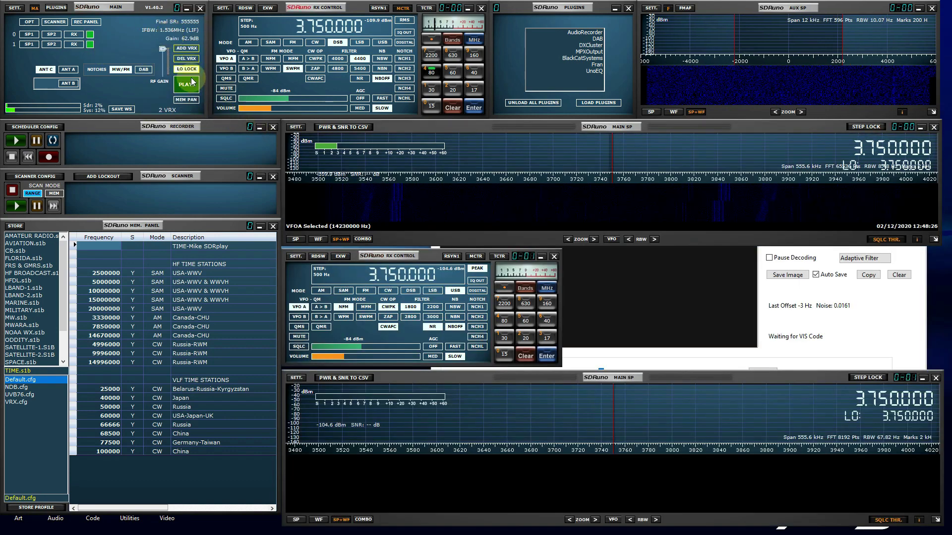
click(192, 83)
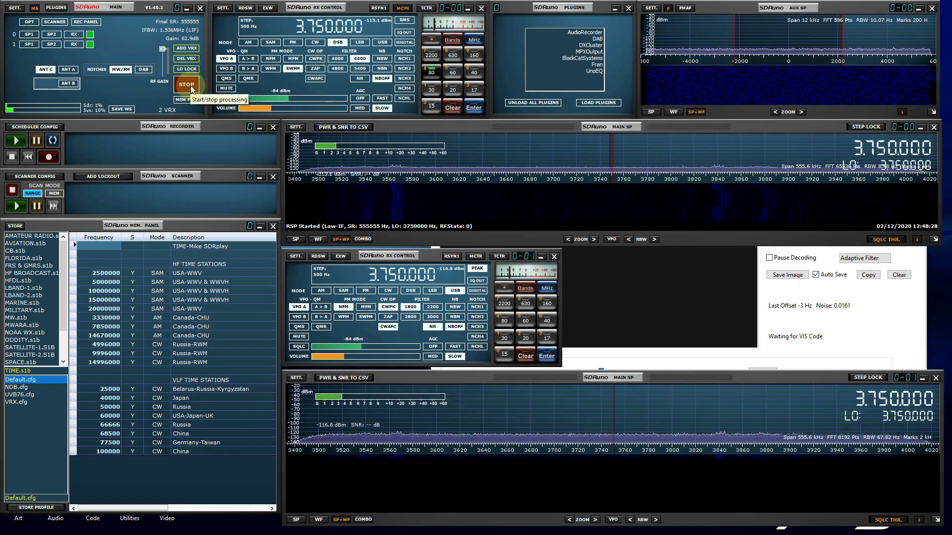
click(187, 85)
click(20, 402)
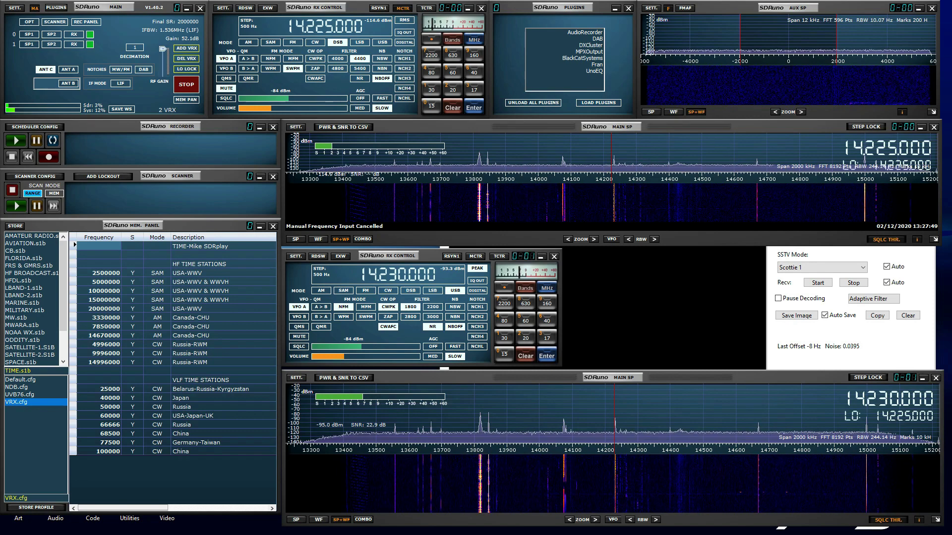
Bring the Black Cat SSTV window forward and move it slightly down and left
click(903, 353)
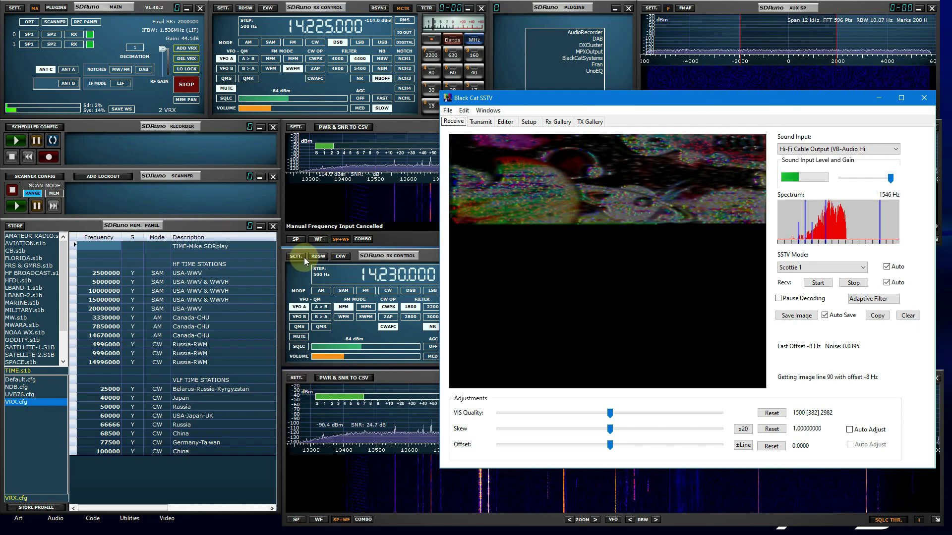
drag(547, 97, 497, 127)
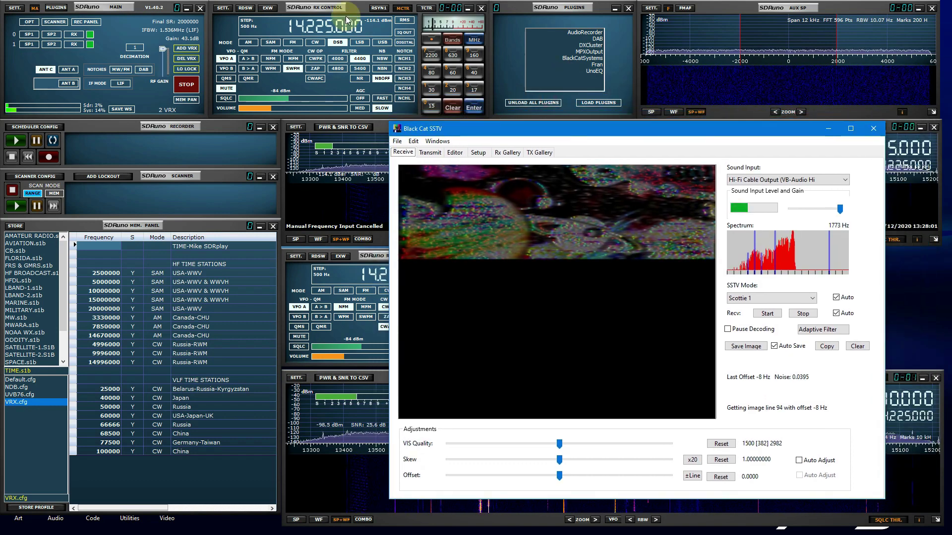